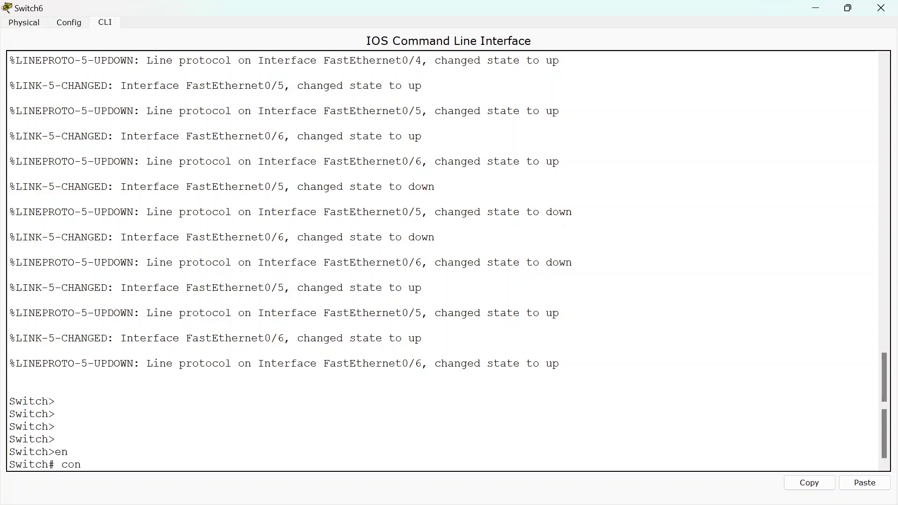
# Step: Enter global configuration mode on the switch and set its hostname to SW1
pyautogui.write('ig ter')
pyautogui.press('Return')
pyautogui.press('Return')
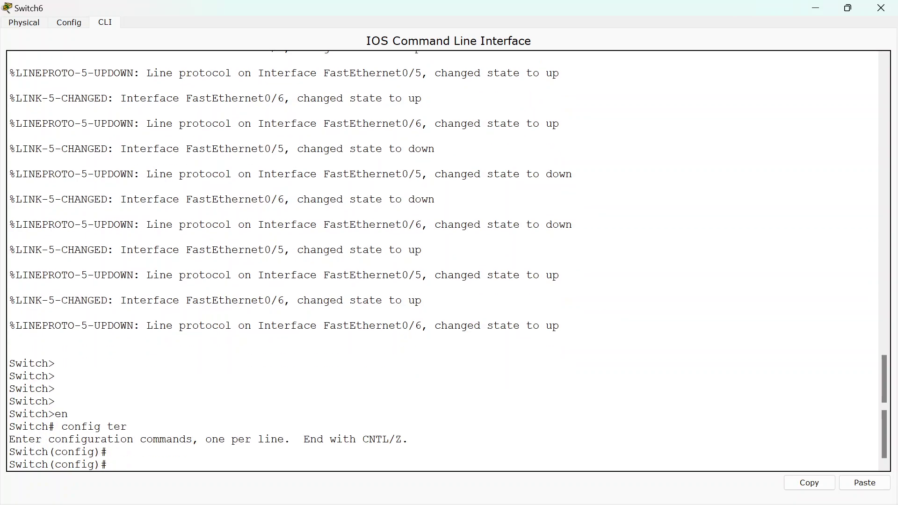
pyautogui.write('host')
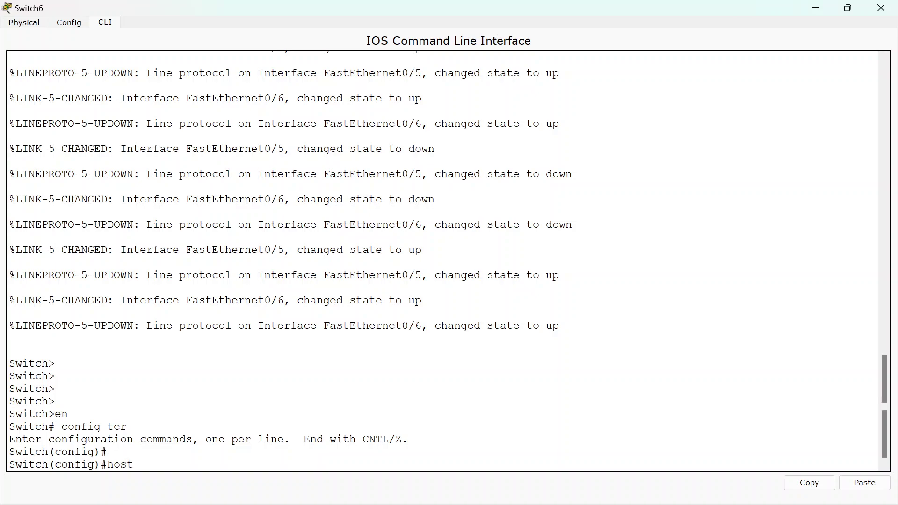
pyautogui.write('name SW1')
pyautogui.press('Return')
pyautogui.press('Return')
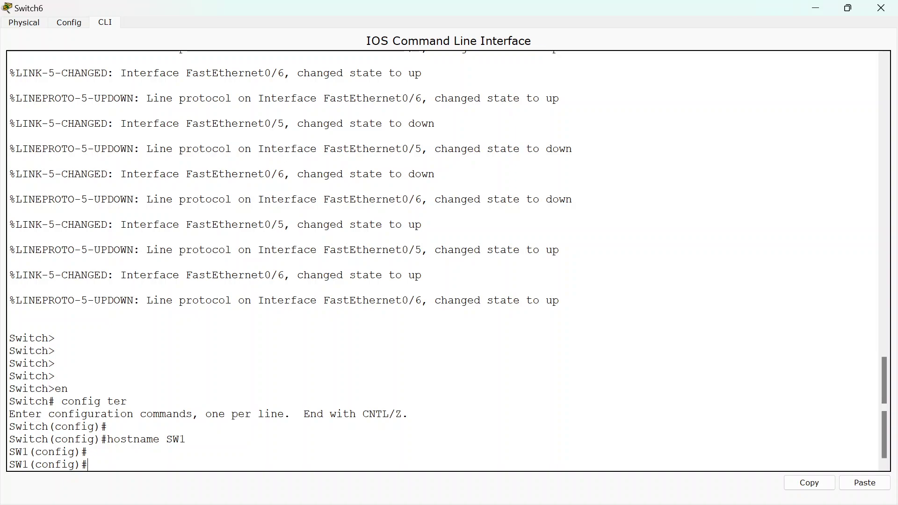
# Step: Create VLAN 10 with the name Sales and return to global configuration mode
pyautogui.write('vlan 10')
pyautogui.press('Return')
pyautogui.write('b')
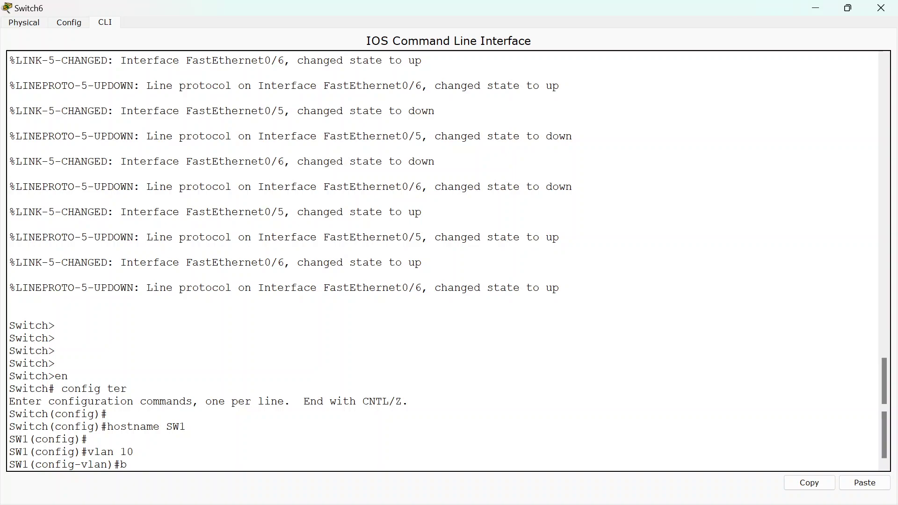
pyautogui.press('BackSpace')
pyautogui.write('name Sales')
pyautogui.press('Return')
pyautogui.write('exit')
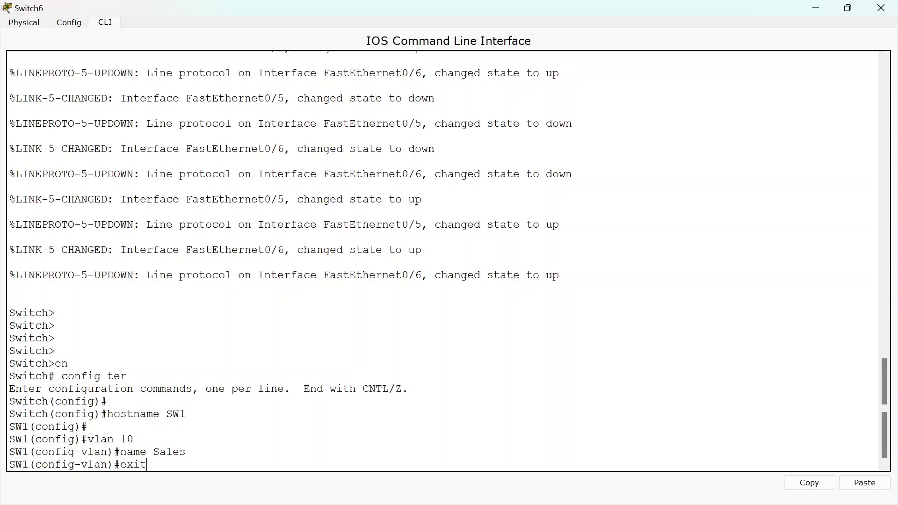
pyautogui.press('Return')
# Step: Create VLAN 20 with the name Tech
pyautogui.write('Vlan')
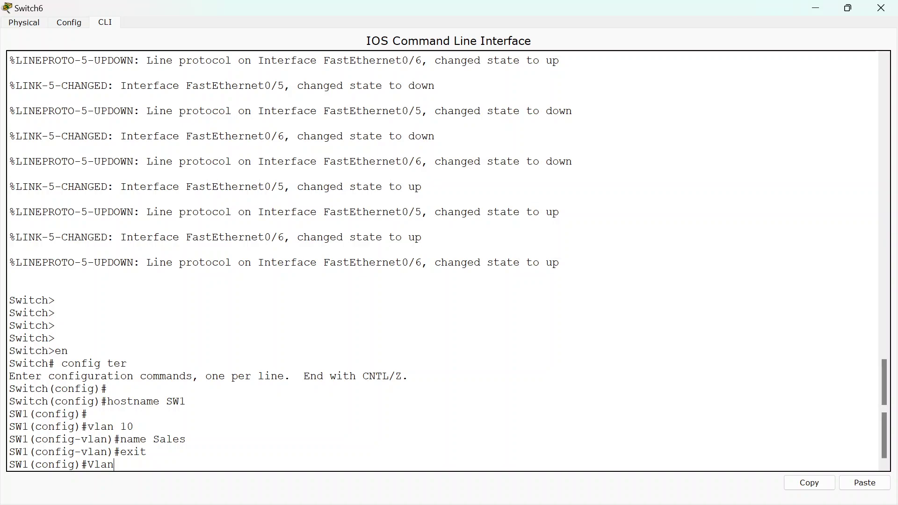
pyautogui.write(' 20')
pyautogui.press('Return')
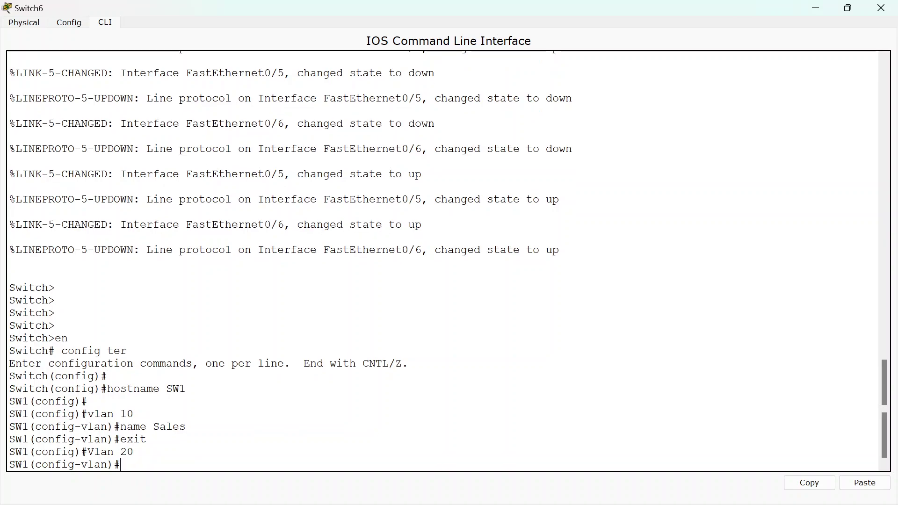
pyautogui.write('name ')
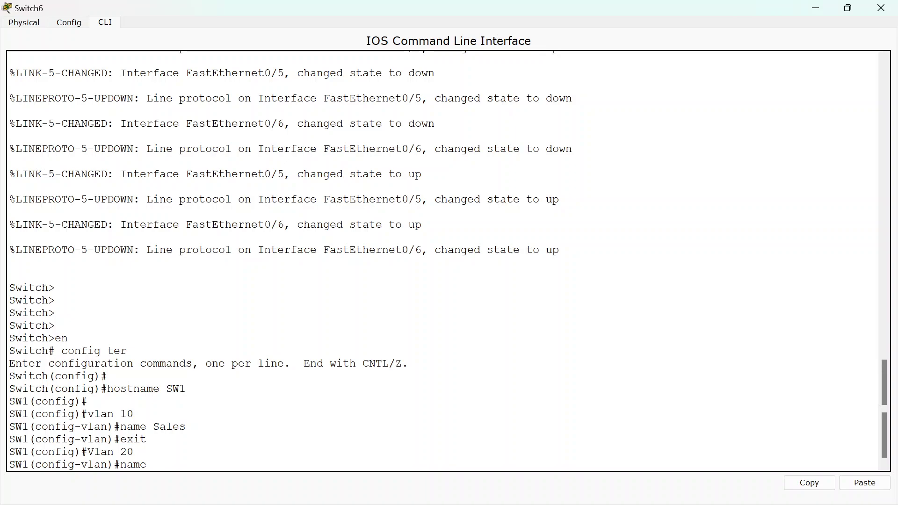
pyautogui.write('Tech')
pyautogui.press('Return')
# Step: Create VLAN 30 with the name Marketing and return to global configuration mode
pyautogui.write('Vlan')
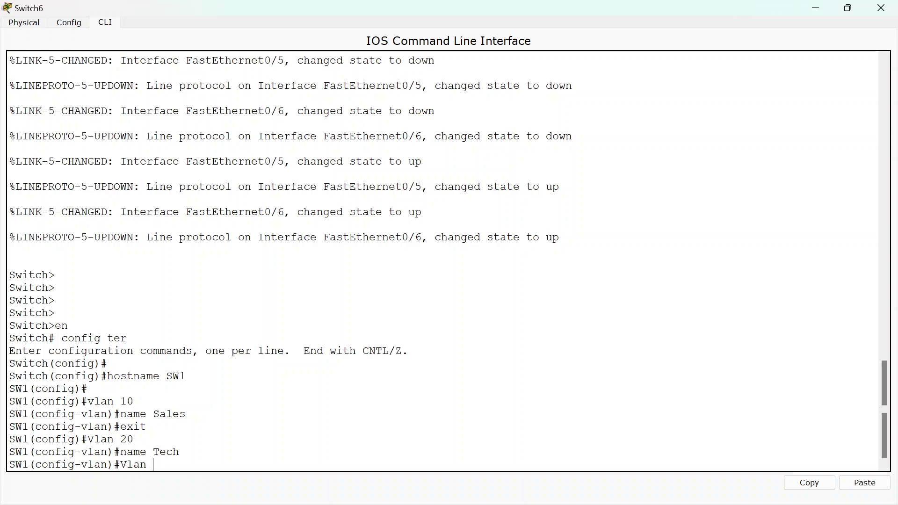
pyautogui.write(' 30')
pyautogui.press('Return')
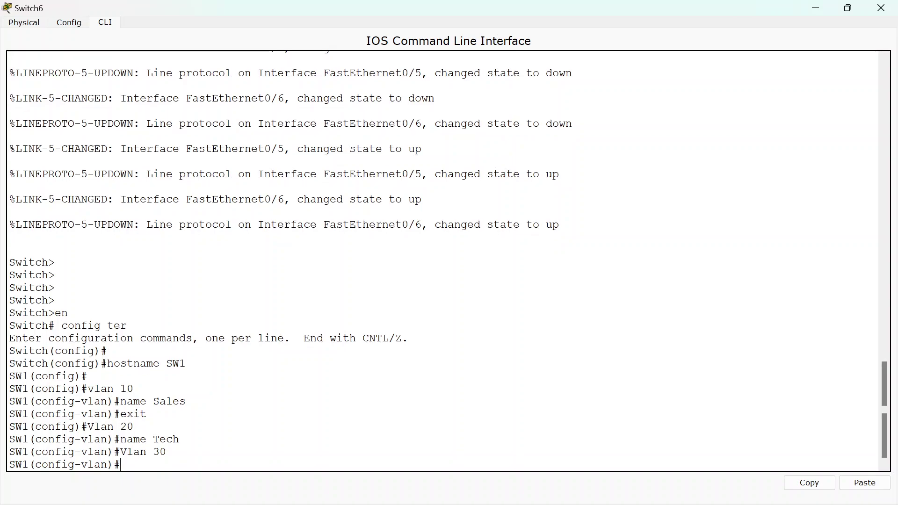
pyautogui.write('name Marke')
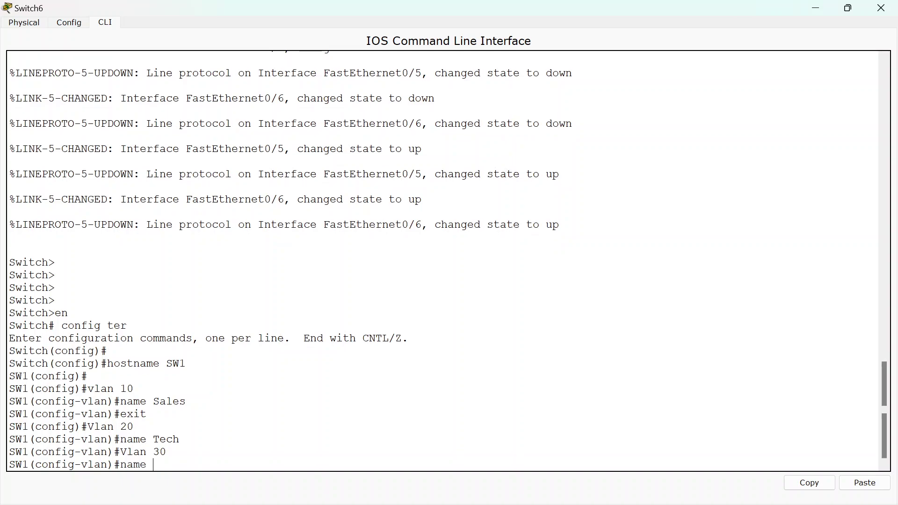
pyautogui.write('ting')
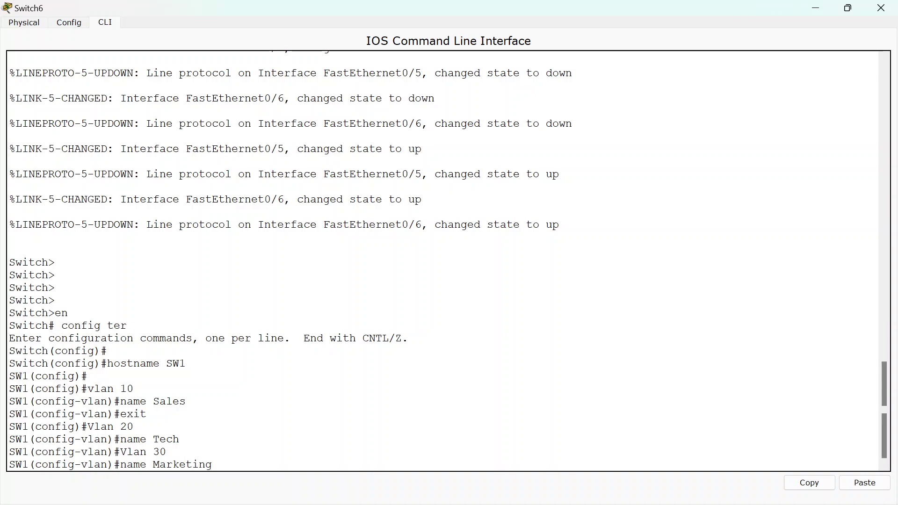
pyautogui.press('Return')
pyautogui.write('exit')
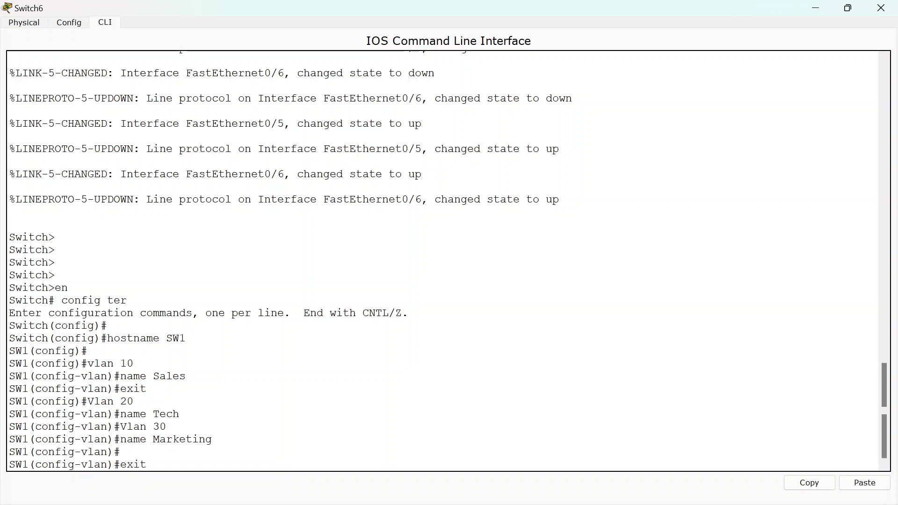
pyautogui.press('Return')
pyautogui.press('Return')
pyautogui.press('Return')
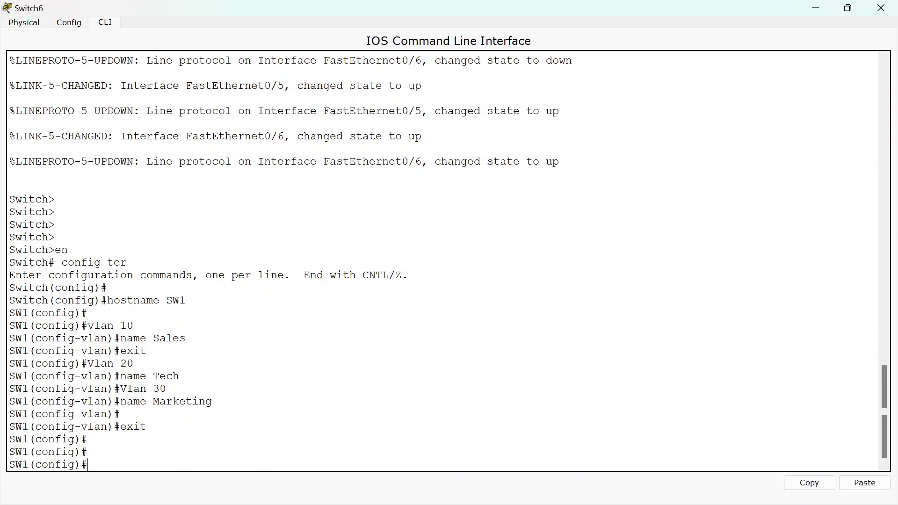
# Step: Display the switch's VLAN table from configuration mode and read through to the end, checking the newly created VLANs
pyautogui.write('do show vlan')
pyautogui.press('Return')
pyautogui.press('Return')
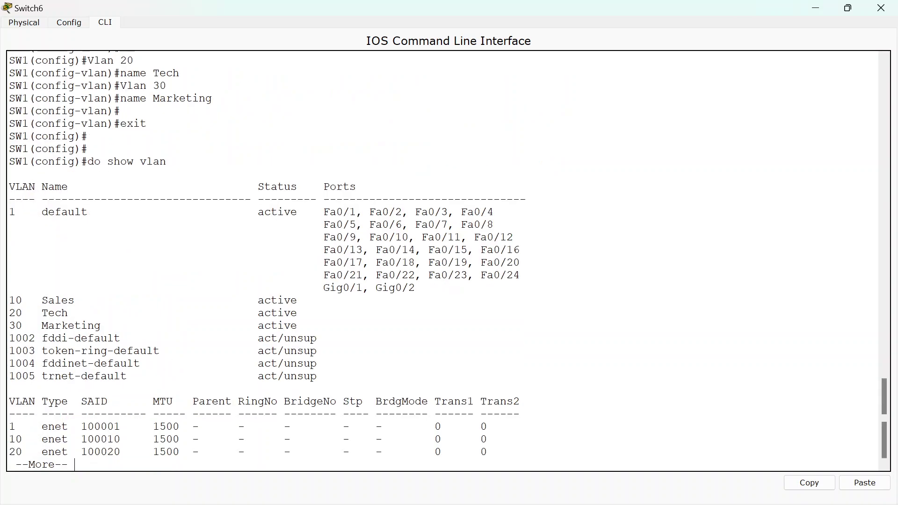
pyautogui.moveTo(304, 325); pyautogui.dragTo(41, 301)
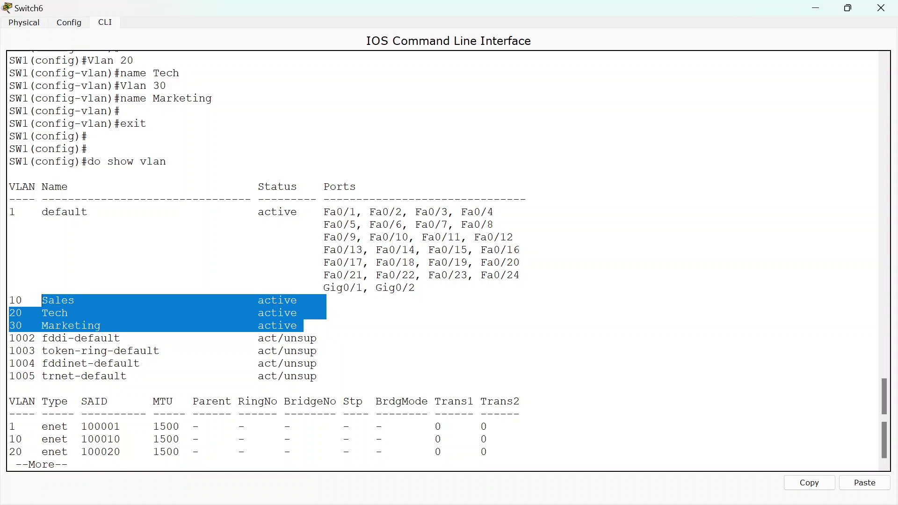
pyautogui.press('Return')
pyautogui.press('Return')
pyautogui.press('Return')
pyautogui.press('Return')
pyautogui.press('Return')
pyautogui.press('Return')
pyautogui.press('Return')
pyautogui.press('Return')
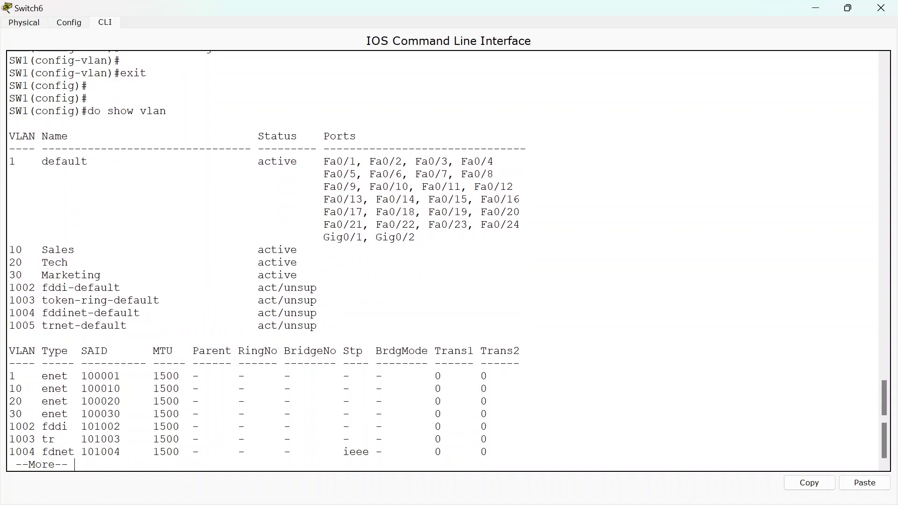
pyautogui.press('Return')
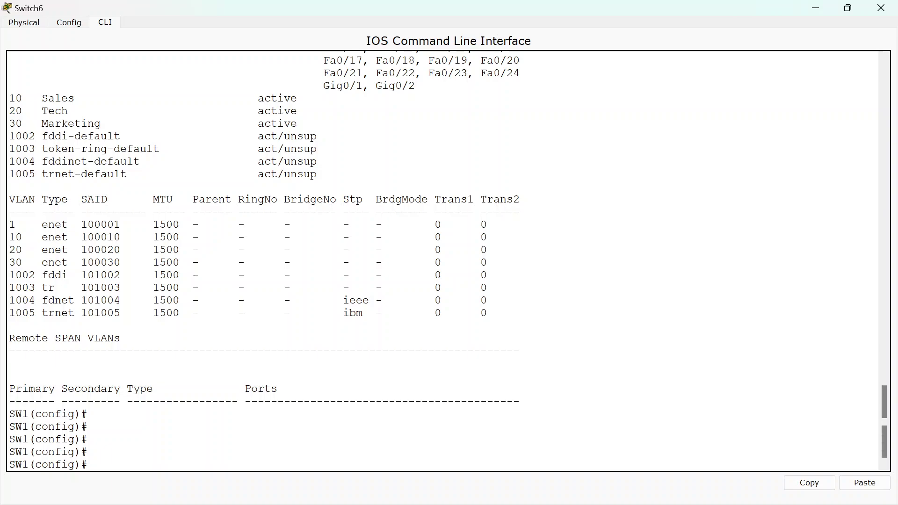
# Step: Assign IP address 192.168.1.1 with subnet mask 255.255.255.0 to the VLAN 1 interface
pyautogui.write('interface vla')
pyautogui.press('Tab')
pyautogui.write('1')
pyautogui.press('Return')
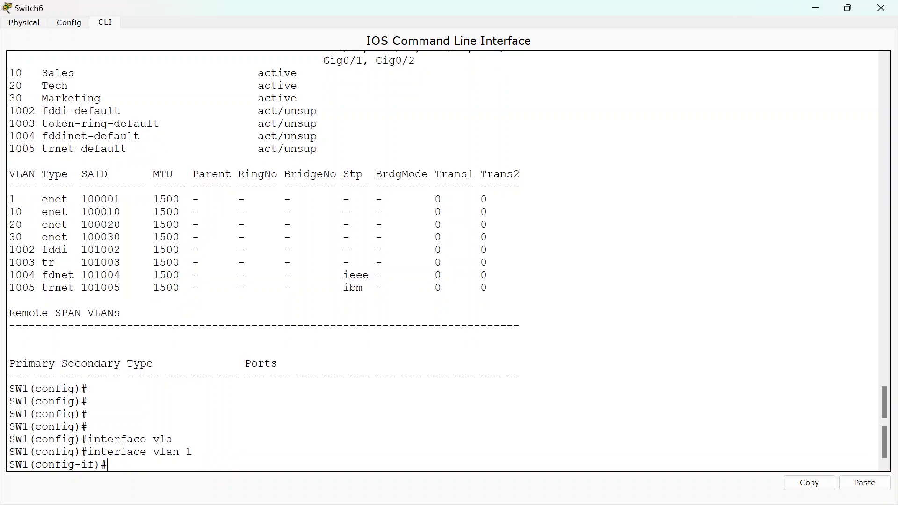
pyautogui.write('ip add')
pyautogui.press('Tab')
pyautogui.write('1')
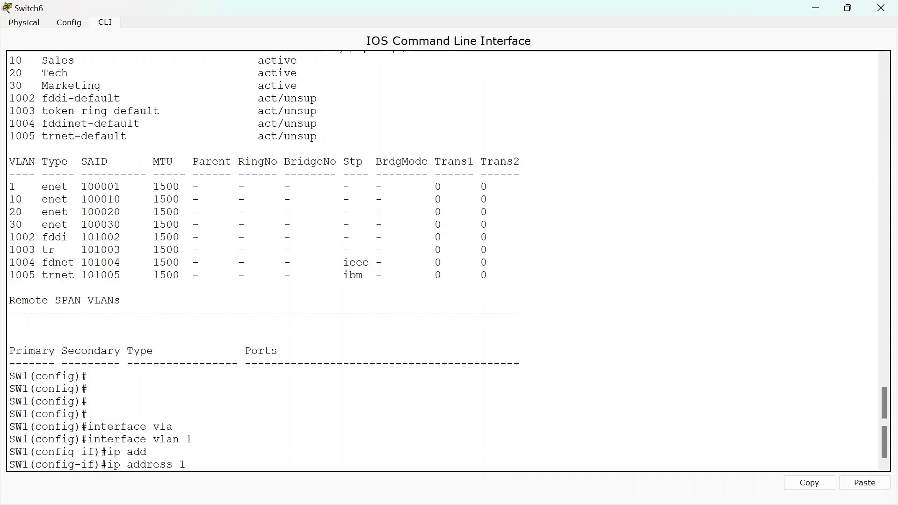
pyautogui.write('92.168')
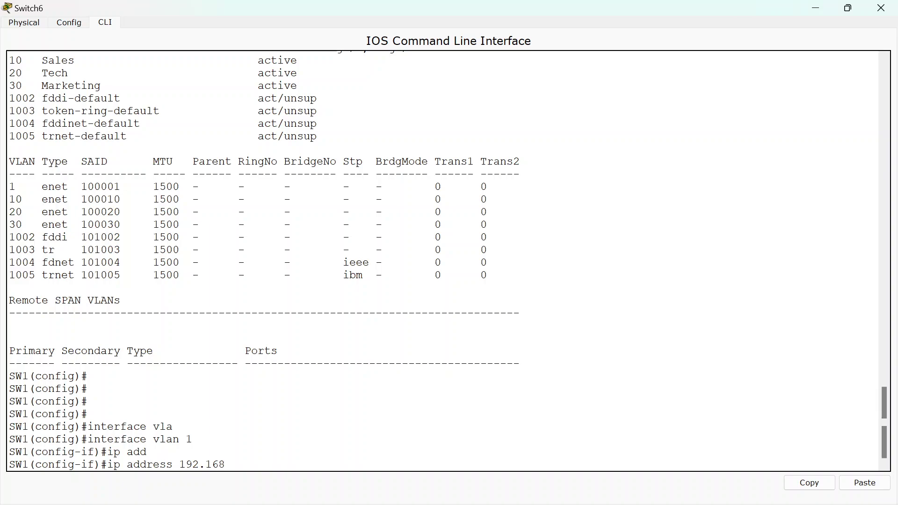
pyautogui.write('.1.1 255')
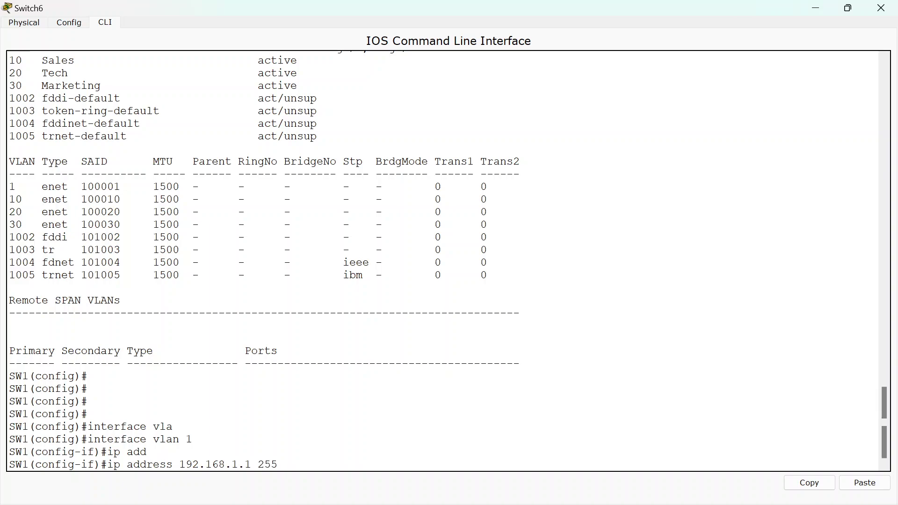
pyautogui.write('.255.25')
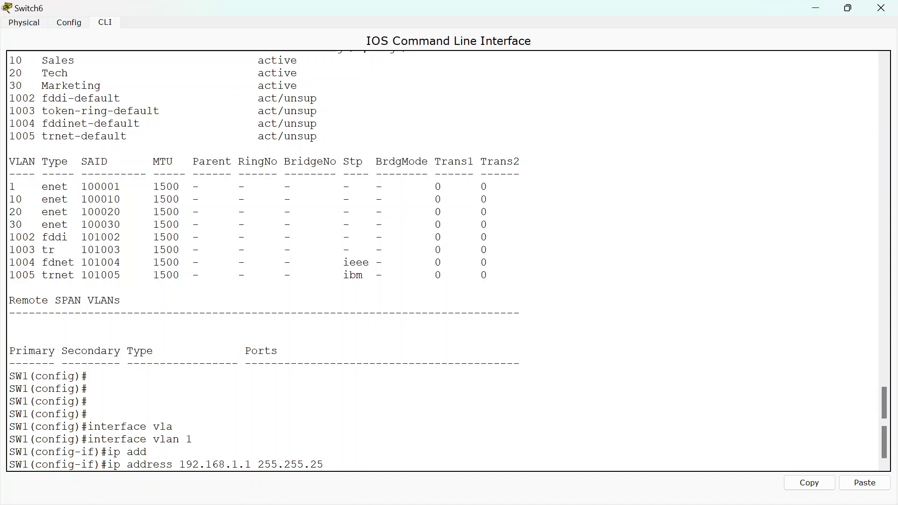
pyautogui.write('5.0')
pyautogui.press('Return')
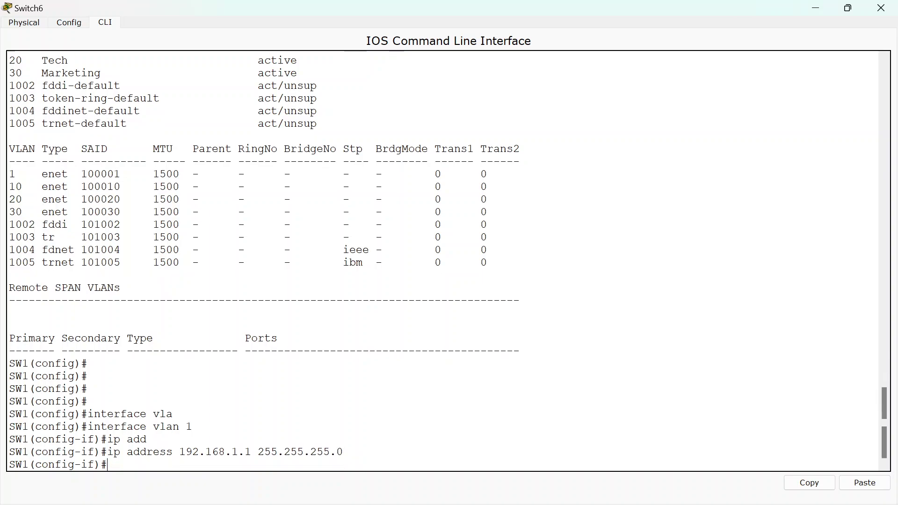
# Step: Enable the VLAN 1 interface with no shutdown and return to global configuration mode
pyautogui.write('no shi')
pyautogui.press('BackSpace')
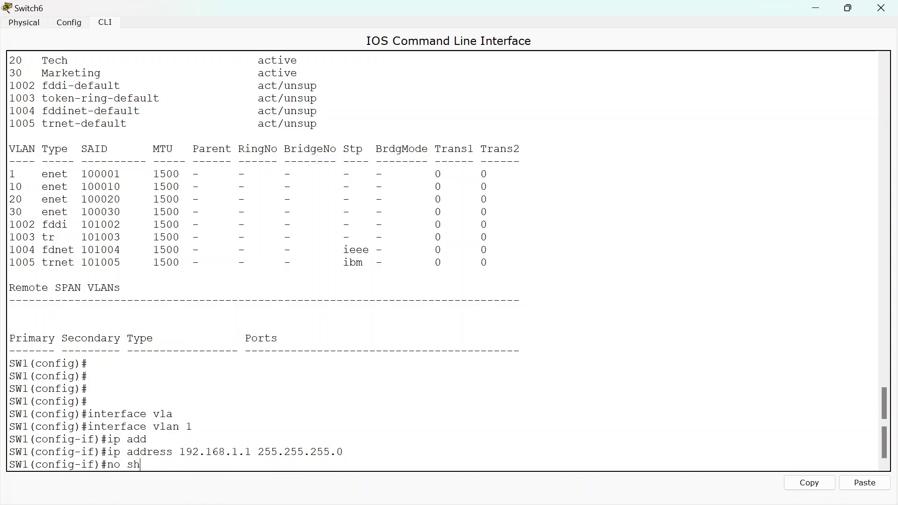
pyautogui.write('utdown')
pyautogui.press('Return')
pyautogui.press('Return')
pyautogui.press('Return')
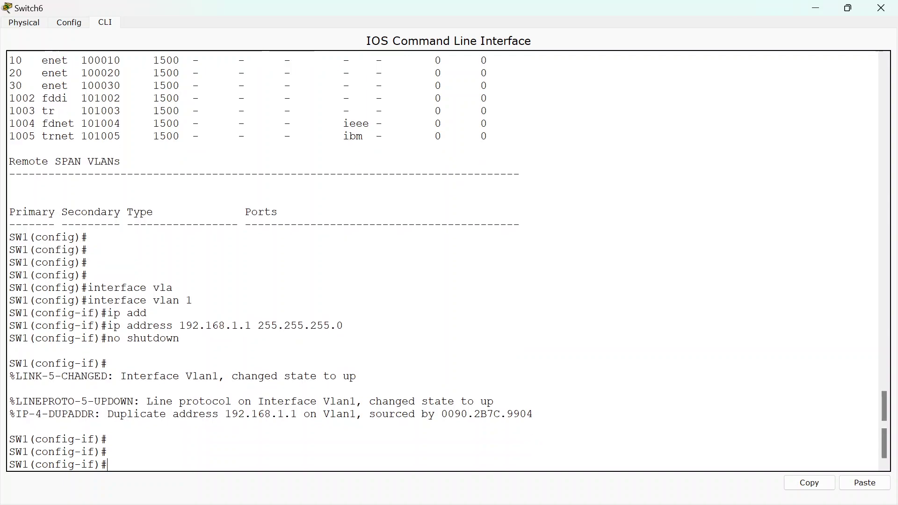
pyautogui.write('exit')
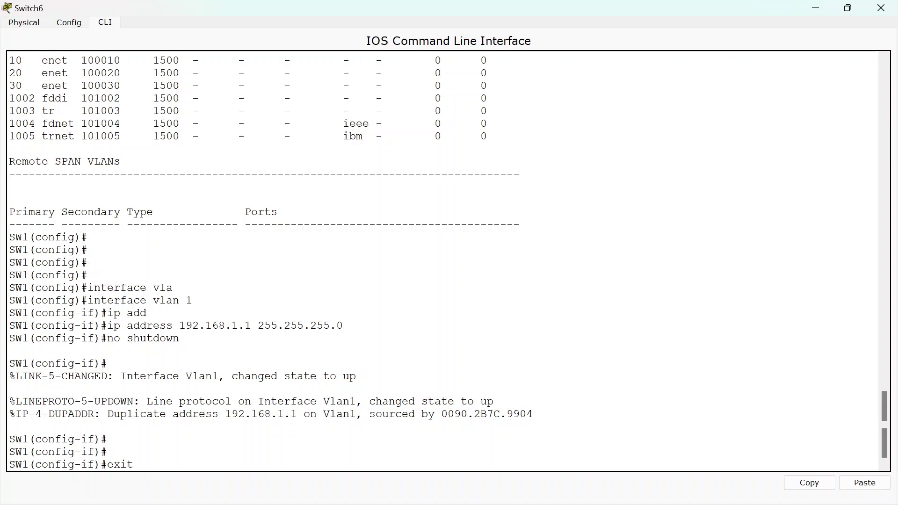
pyautogui.press('Return')
pyautogui.press('Return')
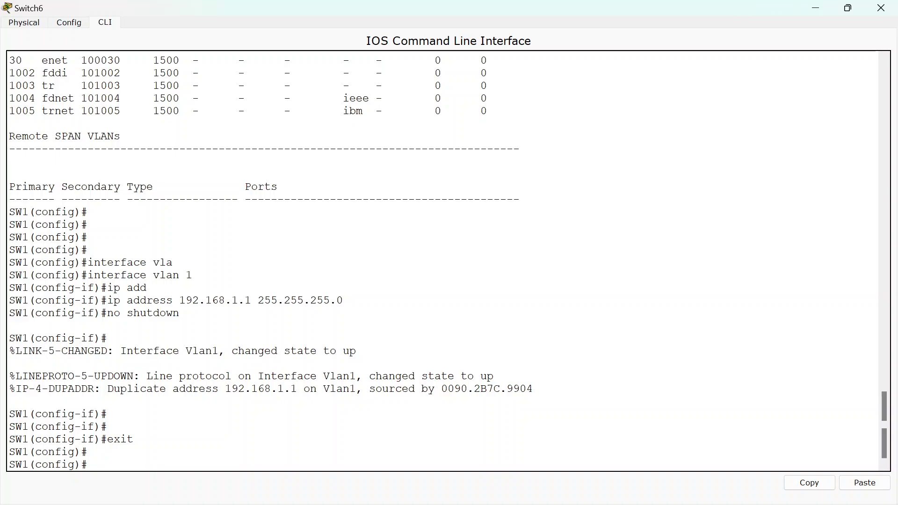
# Step: Set the switchport mode to access on the interface range fa0/1 - 2
pyautogui.write('interfac')
pyautogui.press('Tab')
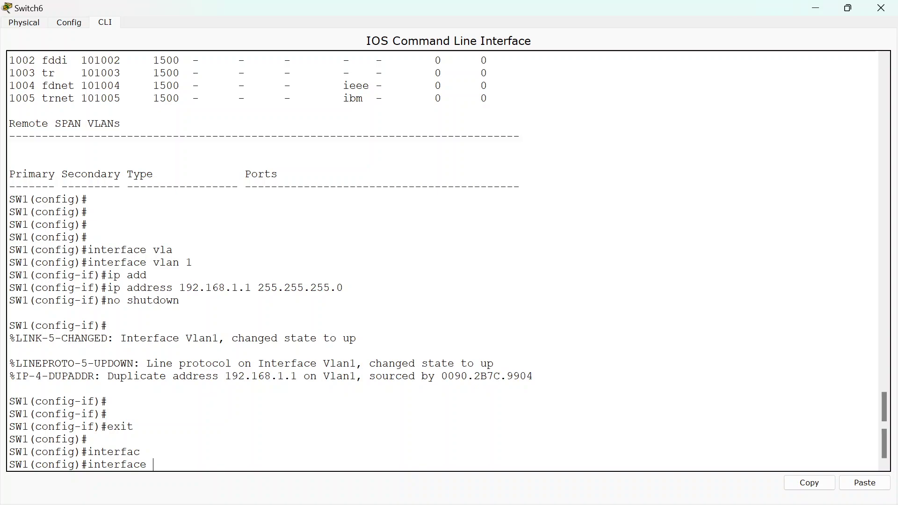
pyautogui.write('range fa0/1 - 2')
pyautogui.press('Return')
pyautogui.write('sw')
pyautogui.press('Tab')
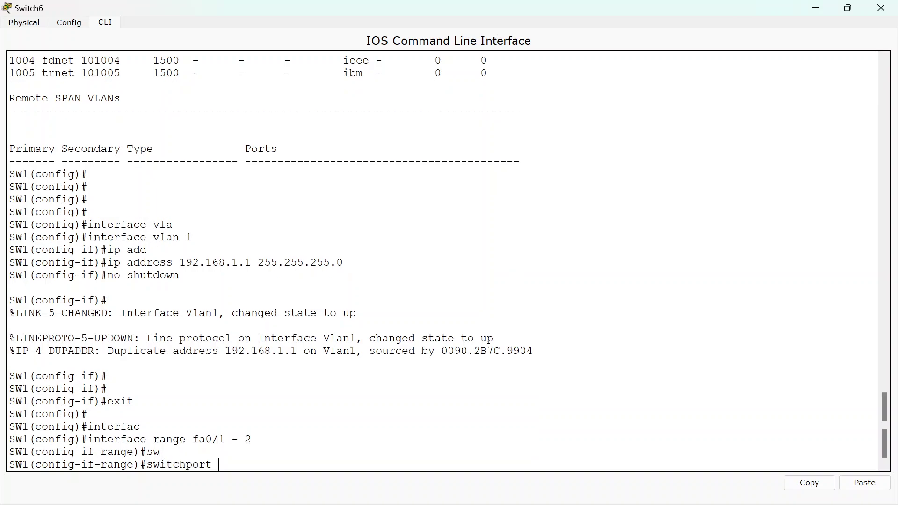
pyautogui.write('m')
pyautogui.press('Tab')
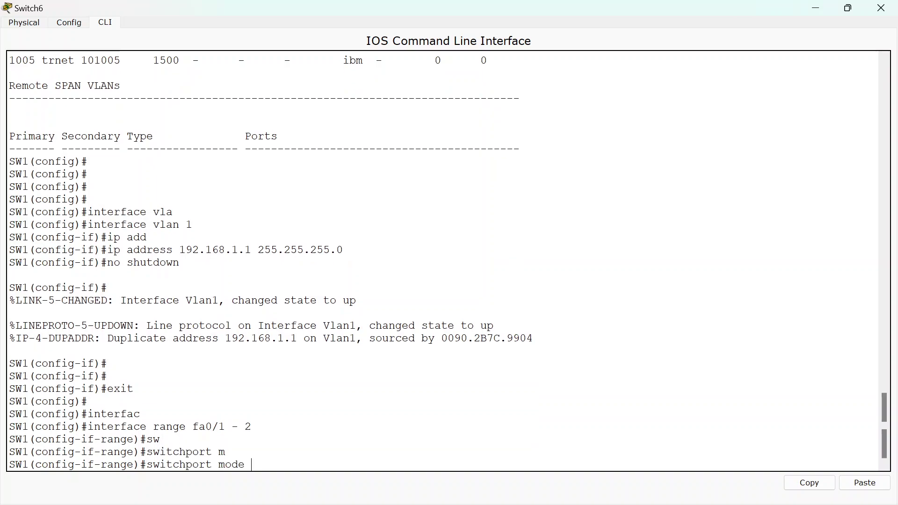
pyautogui.write('a')
pyautogui.press('Tab')
pyautogui.press('Return')
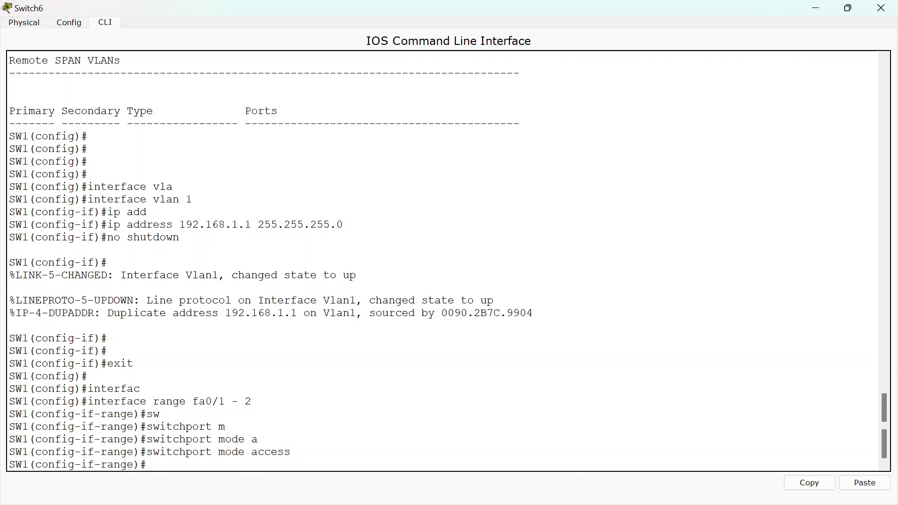
# Step: Assign the selected interface range fa0/1 - 2 to access VLAN 10
pyautogui.write('sw')
pyautogui.press('Tab')
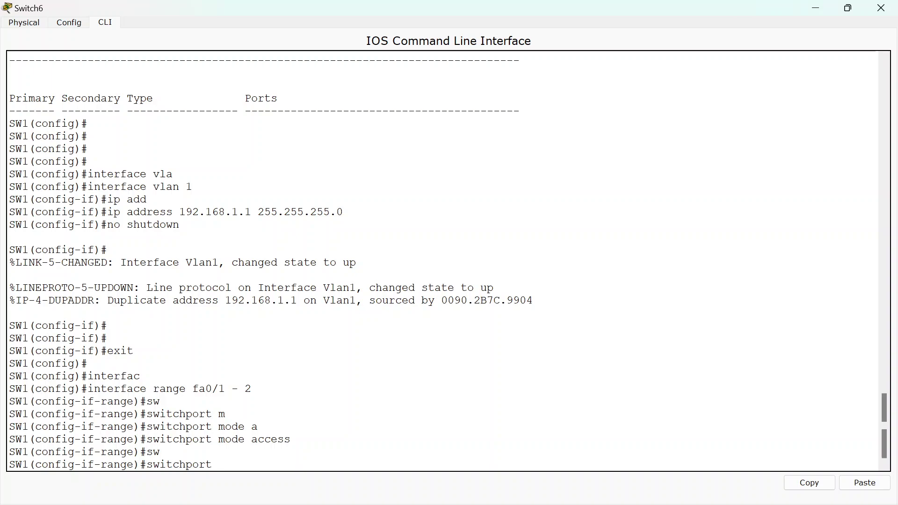
pyautogui.write('a')
pyautogui.press('Tab')
pyautogui.write('v')
pyautogui.press('Tab')
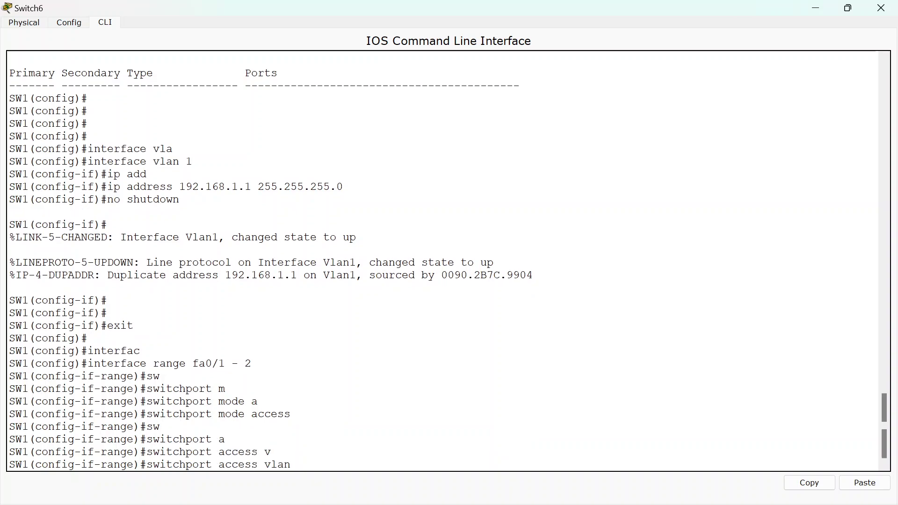
pyautogui.write('10')
pyautogui.press('Return')
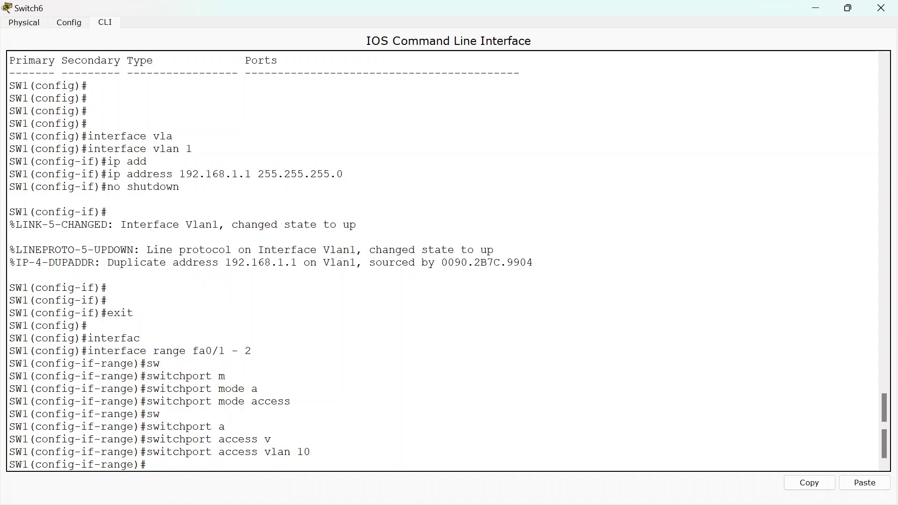
# Step: Leave the current interface range and set the switchport mode to access on the interface range fa0/3 - 4
pyautogui.write('exit')
pyautogui.press('Return')
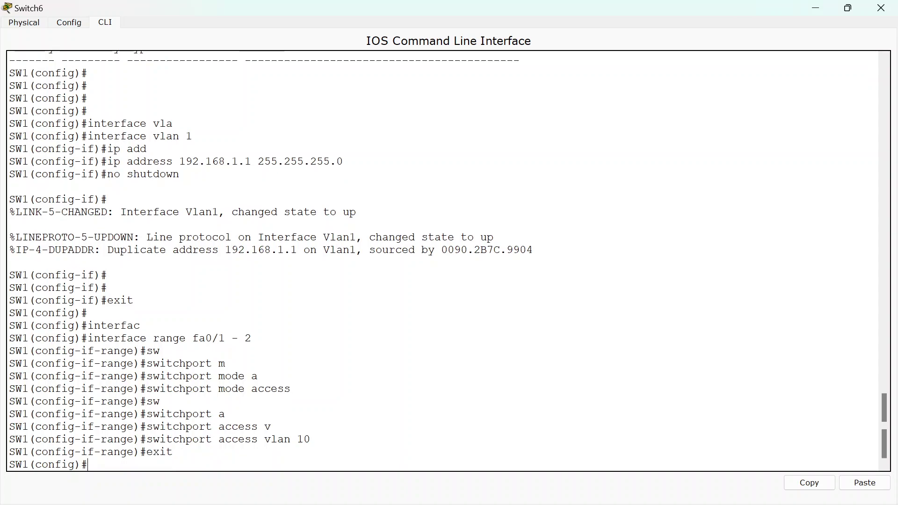
pyautogui.write('inter')
pyautogui.press('Tab')
pyautogui.write('r')
pyautogui.press('Tab')
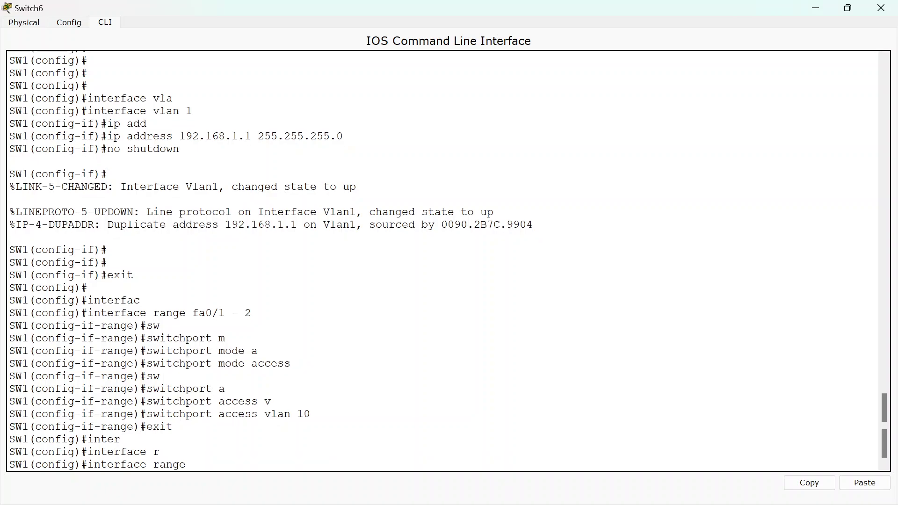
pyautogui.write('fa0/3 -4')
pyautogui.press('BackSpace')
pyautogui.write('4')
pyautogui.press('Return')
pyautogui.write('sw')
pyautogui.press('Tab')
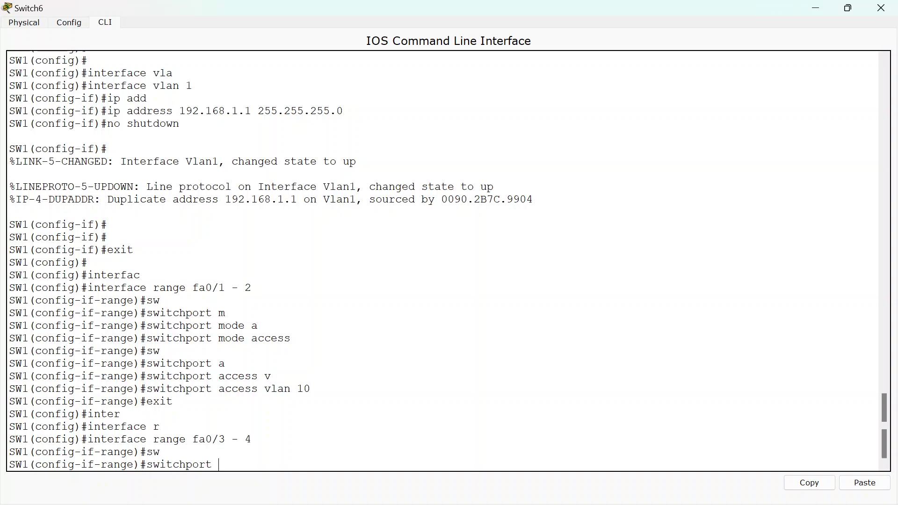
pyautogui.write('m')
pyautogui.press('Tab')
pyautogui.write('a')
pyautogui.press('Tab')
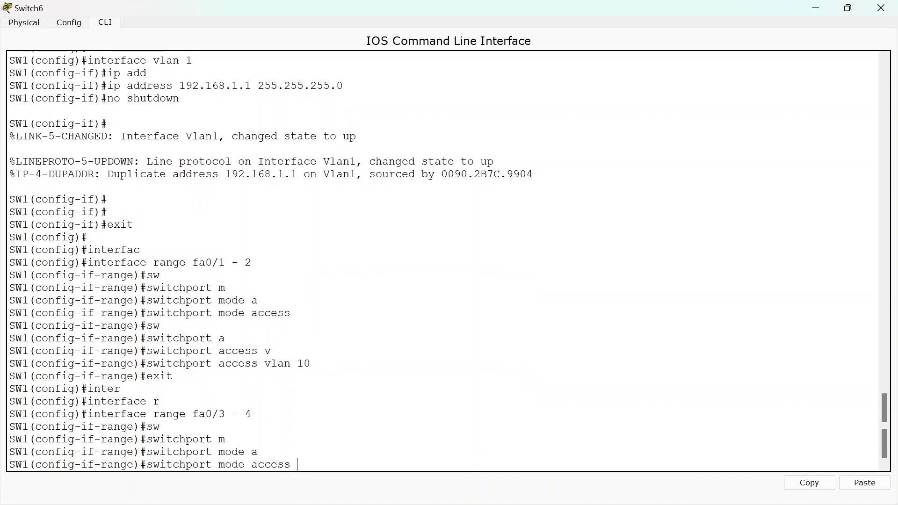
pyautogui.press('Return')
# Step: Assign the interface range fa0/3 - 4 to access VLAN 20 and return to global configuration mode
pyautogui.write('sw')
pyautogui.press('Tab')
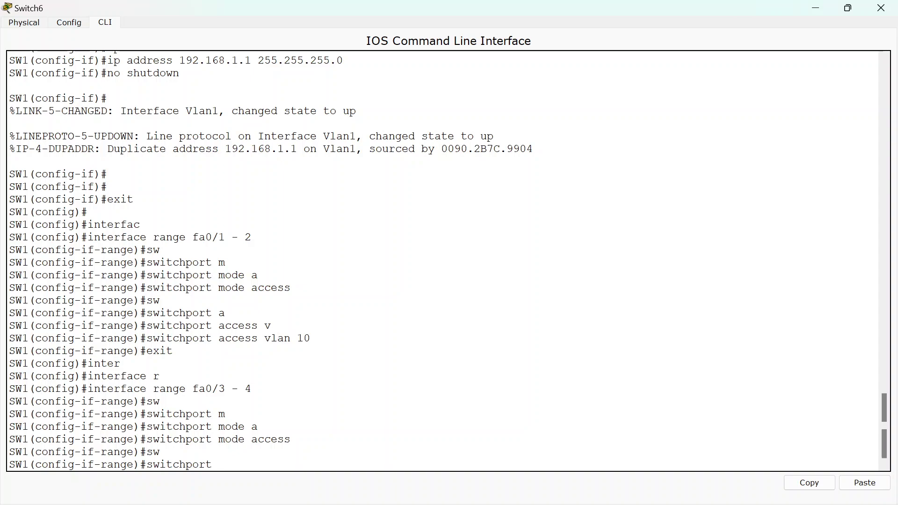
pyautogui.write('a')
pyautogui.press('Tab')
pyautogui.write('v')
pyautogui.press('Tab')
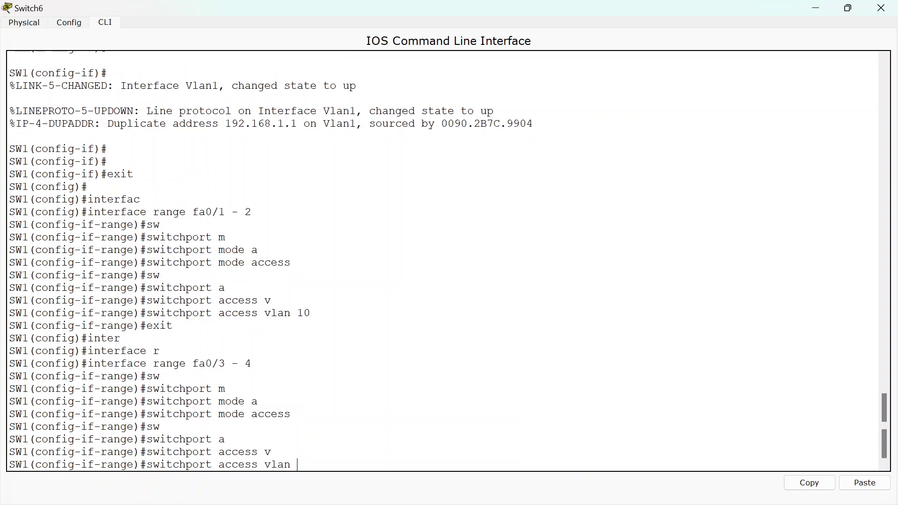
pyautogui.write('20')
pyautogui.press('Return')
pyautogui.write('exit')
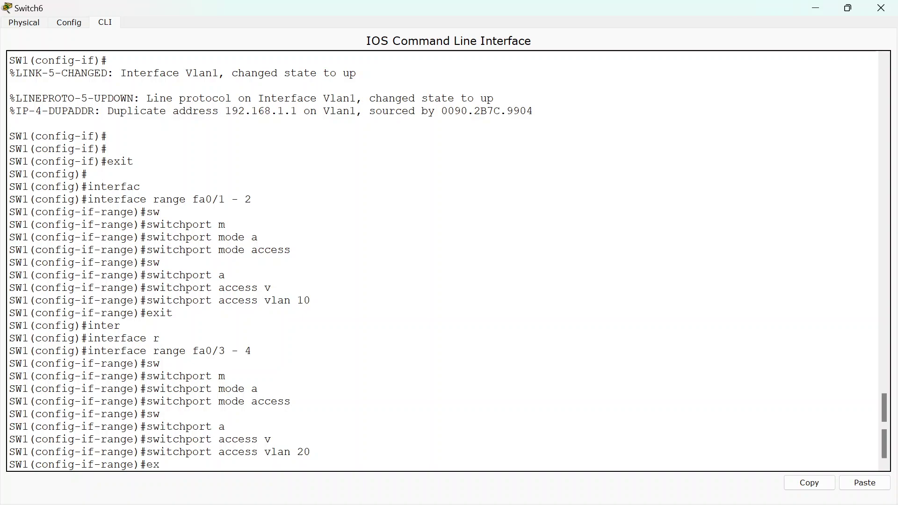
pyautogui.press('Return')
pyautogui.press('Return')
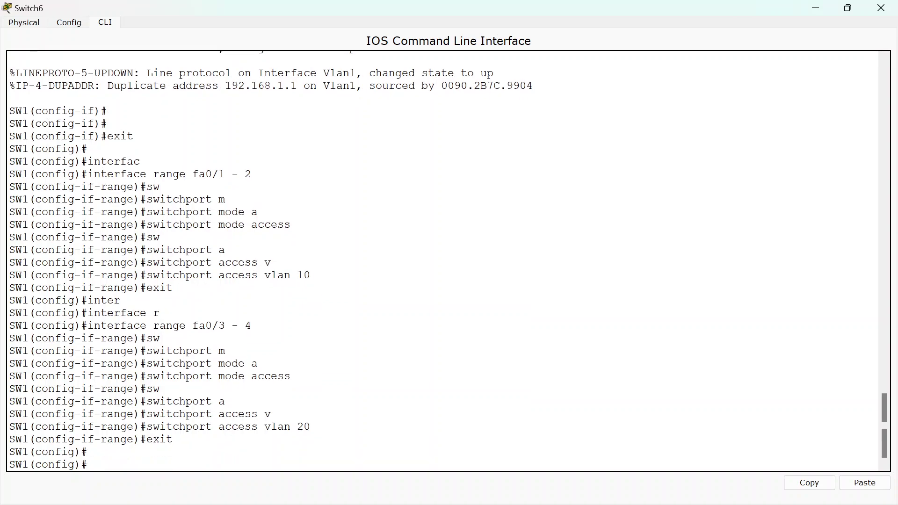
# Step: Set the switchport mode to access on the interface range fastEthernet 0/5 -6
pyautogui.write('int')
pyautogui.press('Tab')
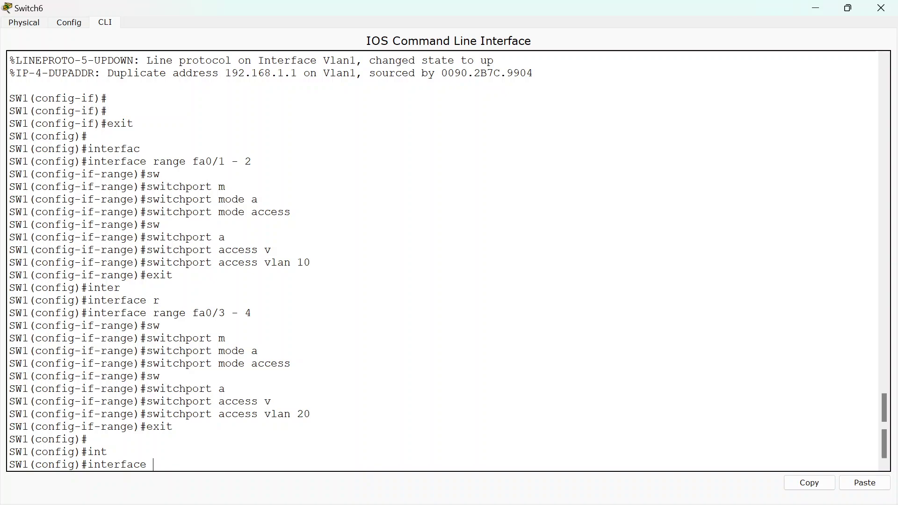
pyautogui.write('r')
pyautogui.press('BackSpace')
pyautogui.write('r')
pyautogui.press('Tab')
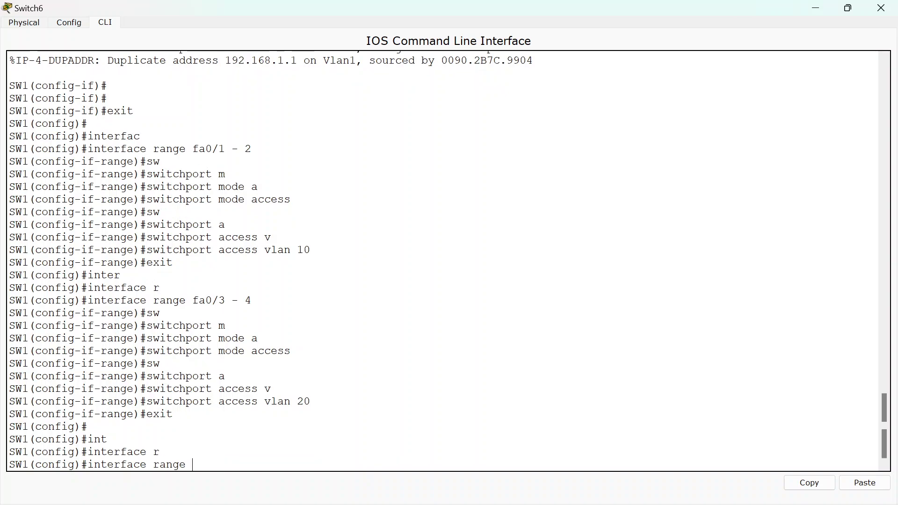
pyautogui.write('fa')
pyautogui.press('Tab')
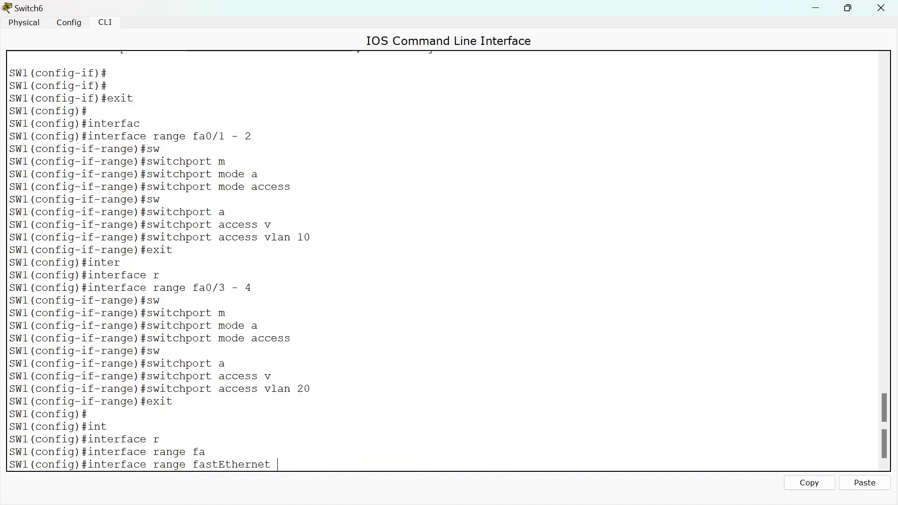
pyautogui.write('0/5 -6')
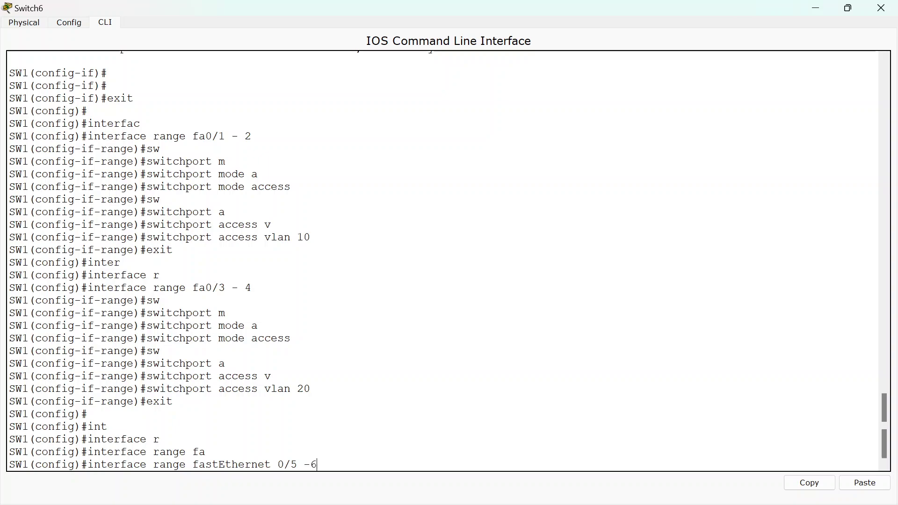
pyautogui.press('Return')
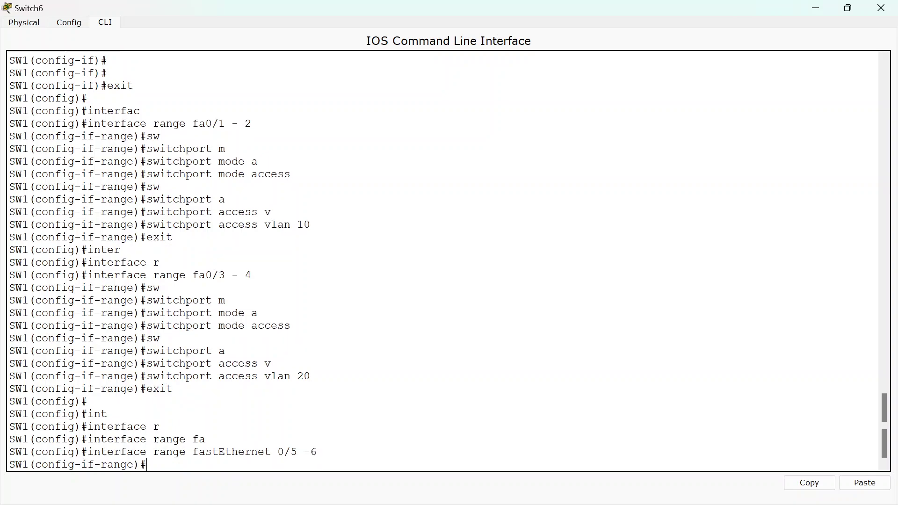
pyautogui.write('sw')
pyautogui.press('Tab')
pyautogui.write('m')
pyautogui.press('Tab')
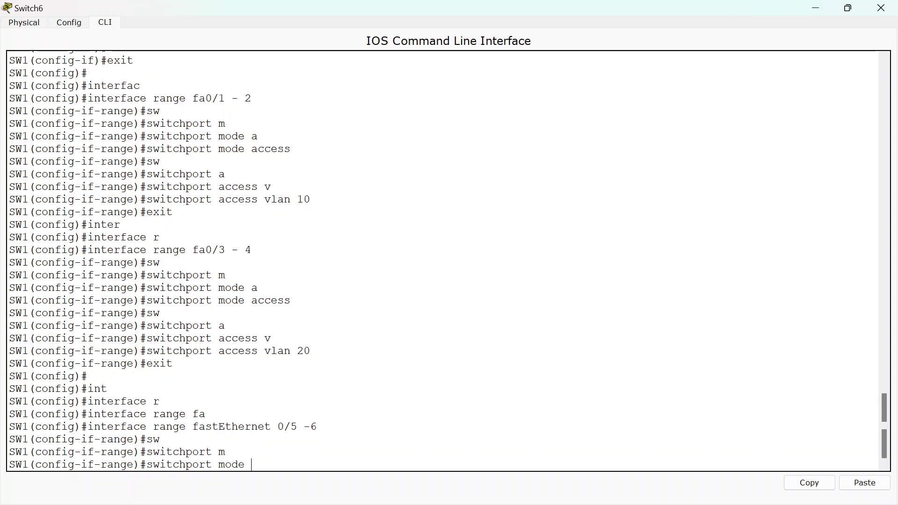
pyautogui.write('a')
pyautogui.press('Tab')
pyautogui.press('Return')
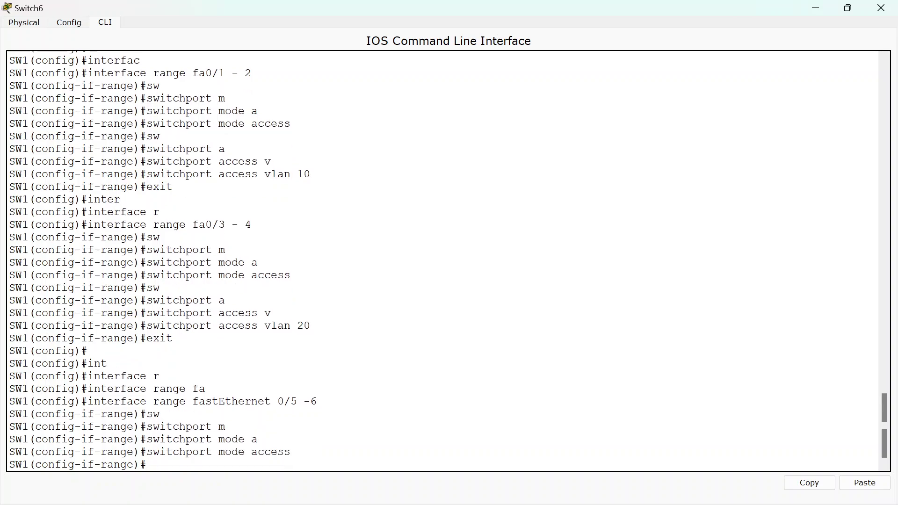
# Step: Assign the selected interface range fastEthernet 0/5 -6 to access VLAN 30
pyautogui.write('sw')
pyautogui.press('Tab')
pyautogui.write('a')
pyautogui.press('Tab')
pyautogui.write('v')
pyautogui.press('Tab')
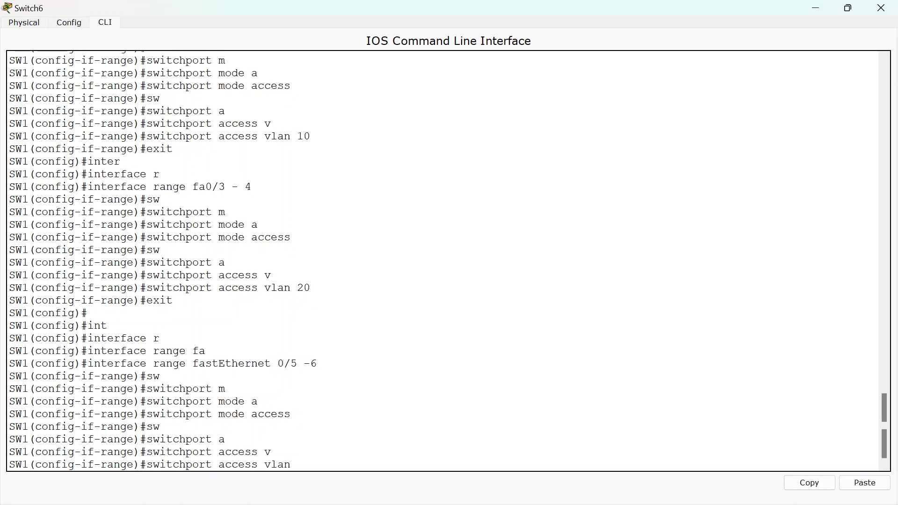
pyautogui.write('10')
pyautogui.press('BackSpace')
pyautogui.press('BackSpace')
pyautogui.write('30')
pyautogui.press('Return')
pyautogui.press('Return')
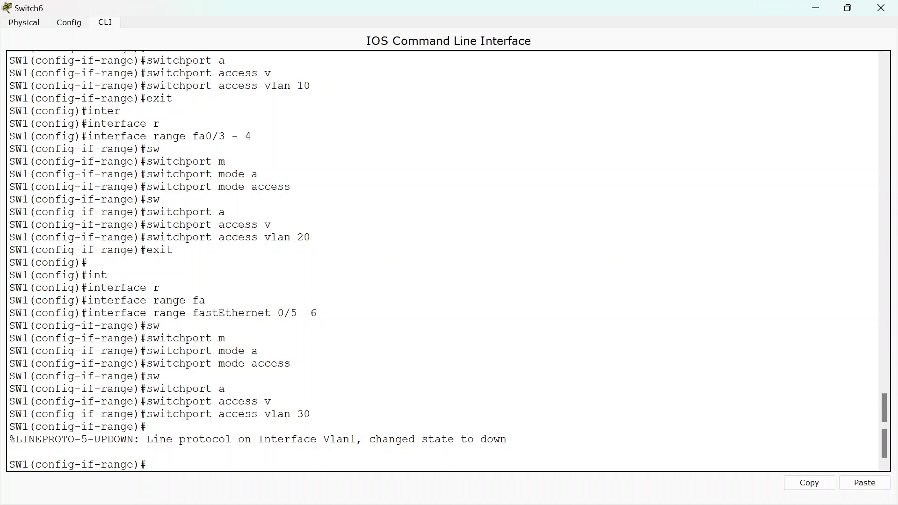
pyautogui.press('Return')
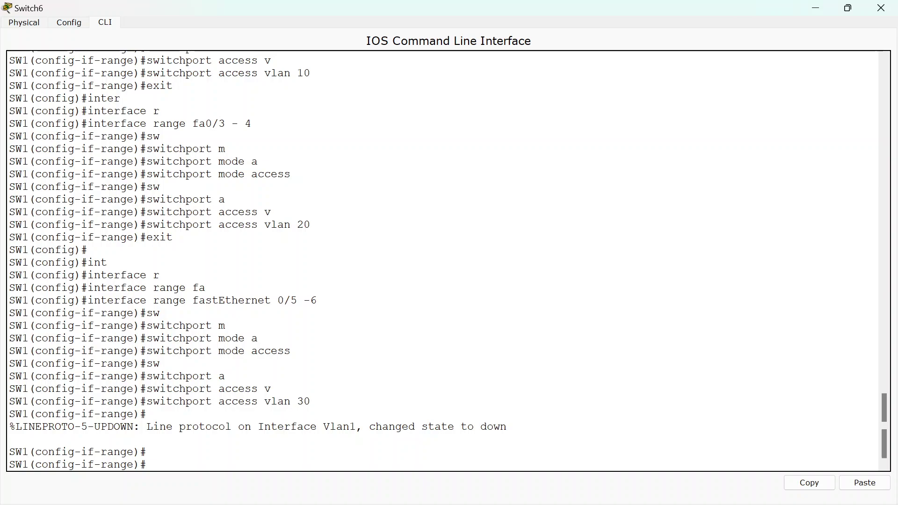
# Step: Run do show vlan, examine the port assignments of VLANs 10, 20 and 30, and close the switch window
pyautogui.write('dos')
pyautogui.press('BackSpace')
pyautogui.write('show vlan')
pyautogui.press('Return')
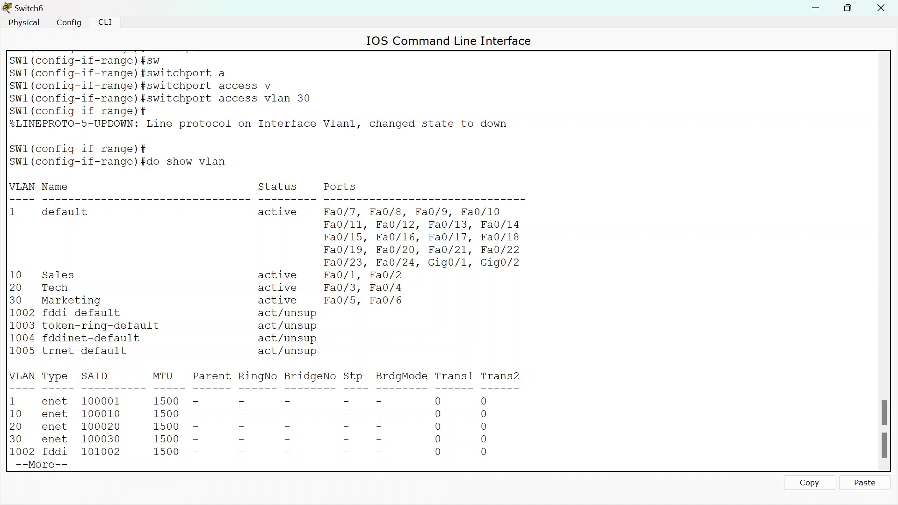
pyautogui.moveTo(402, 300); pyautogui.dragTo(22, 275)
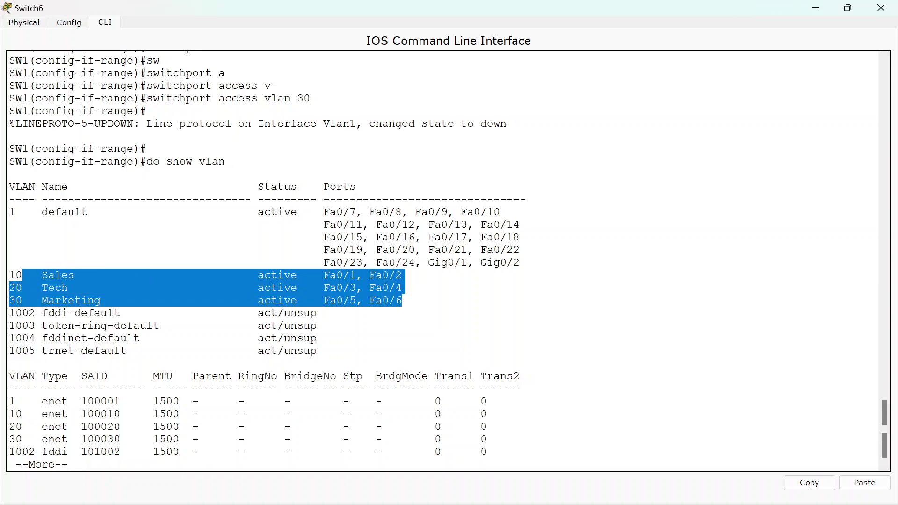
pyautogui.click(881, 8)
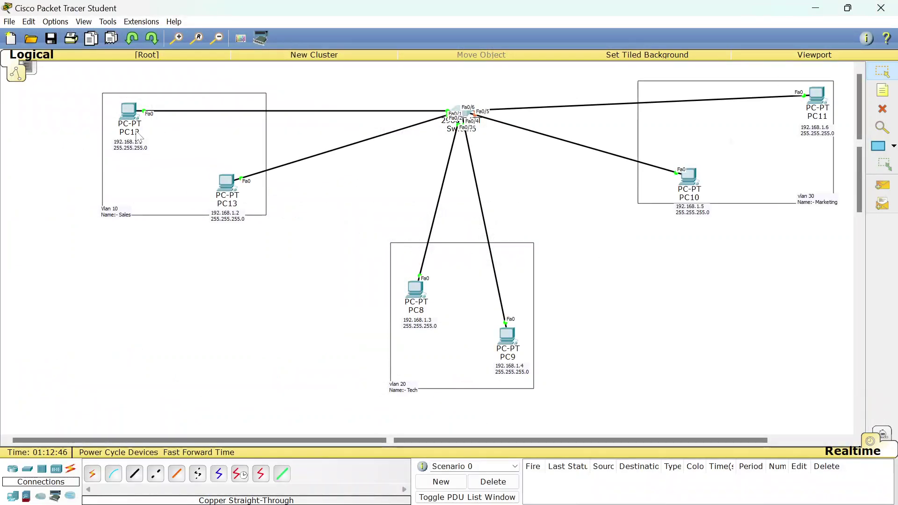
# Step: Ping 192.168.1.2 from PC12's Command Prompt to test connectivity within the Sales VLAN
pyautogui.click(130, 115)
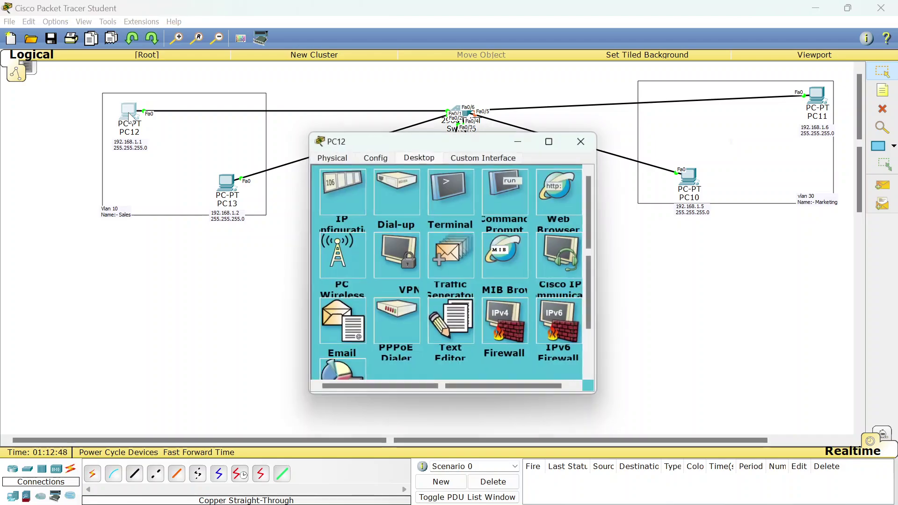
pyautogui.click(495, 192)
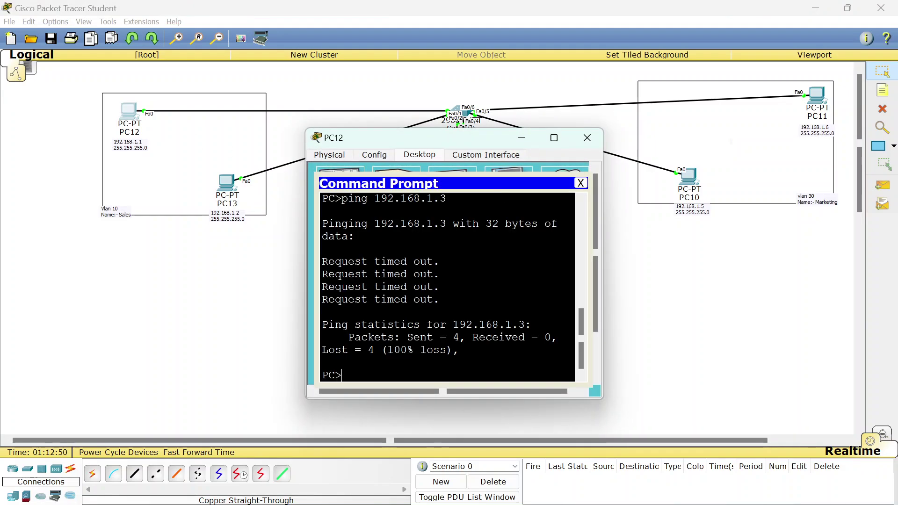
pyautogui.click(556, 139)
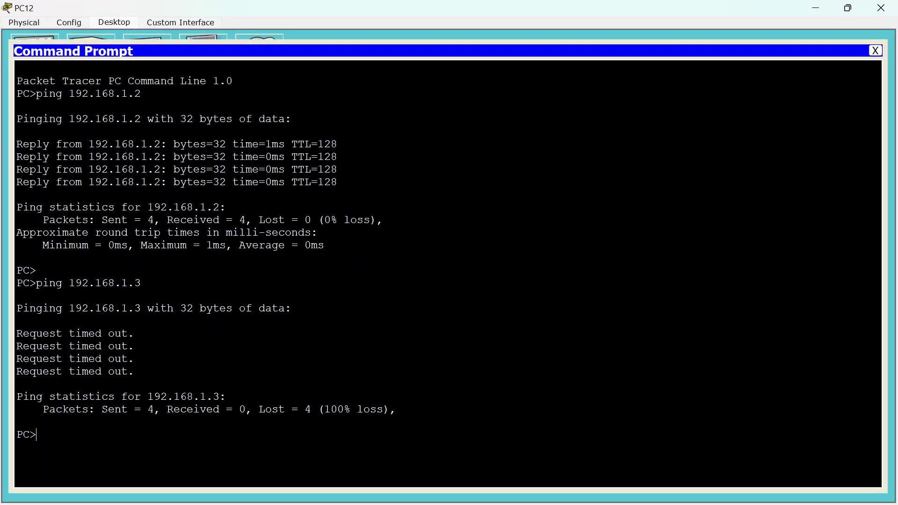
pyautogui.write('ping 192.168.1.2')
pyautogui.press('Return')
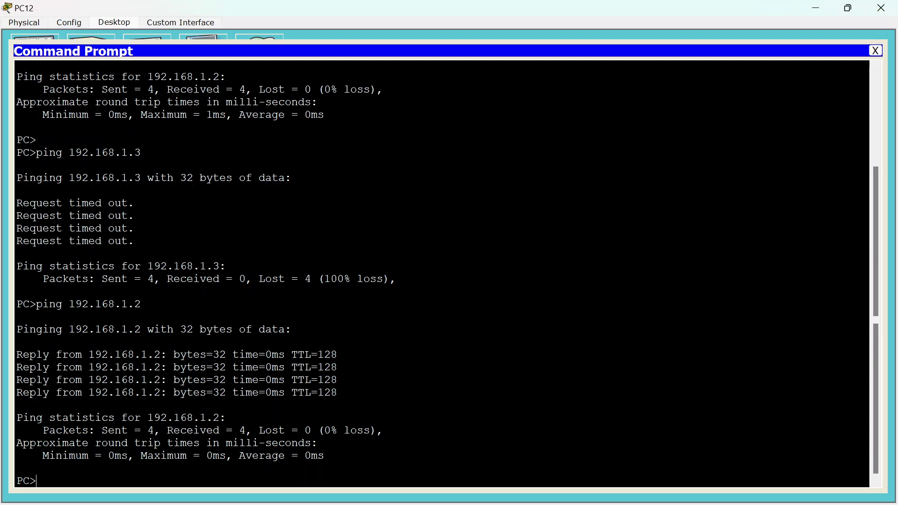
# Step: Ping 192.168.1.3 from PC12 to test connectivity to the Tech VLAN
pyautogui.press('Up')
pyautogui.press('BackSpace')
pyautogui.write('3')
pyautogui.press('Return')
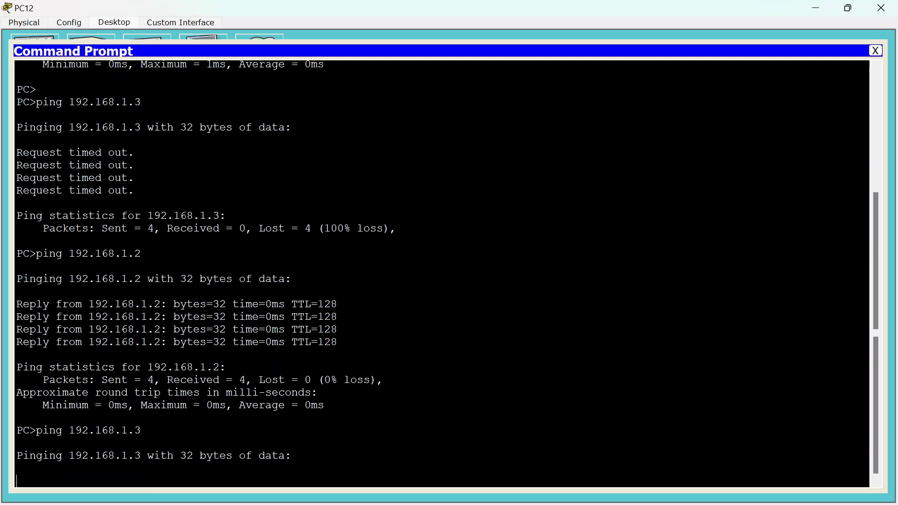